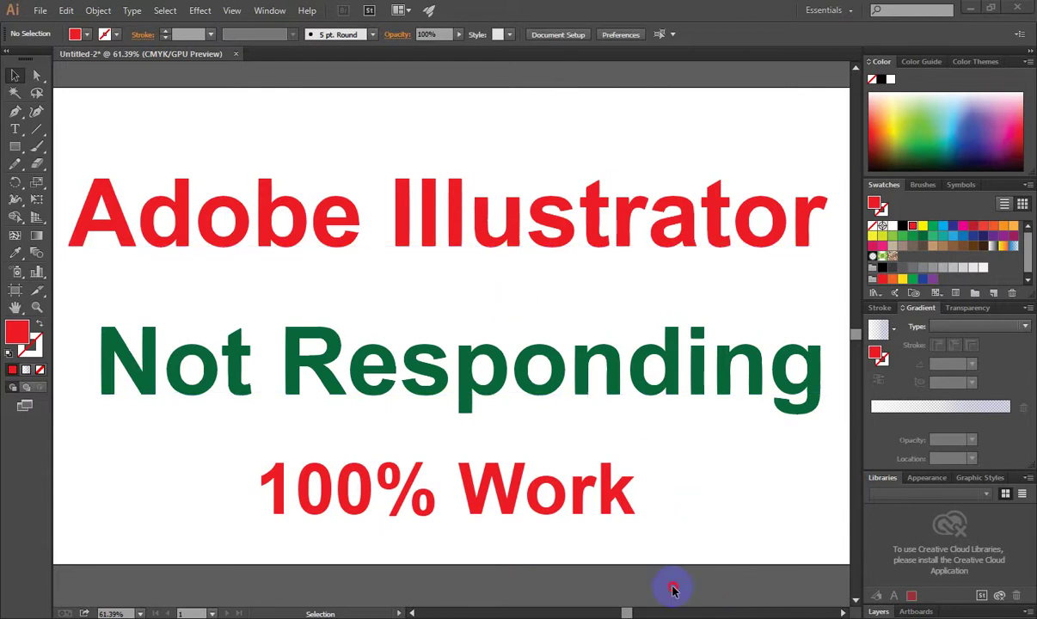
- Look over the red and green text document, then close the Illustrator window
scroll(673, 590, "up", 1)
scroll(674, 590, "down", 1)
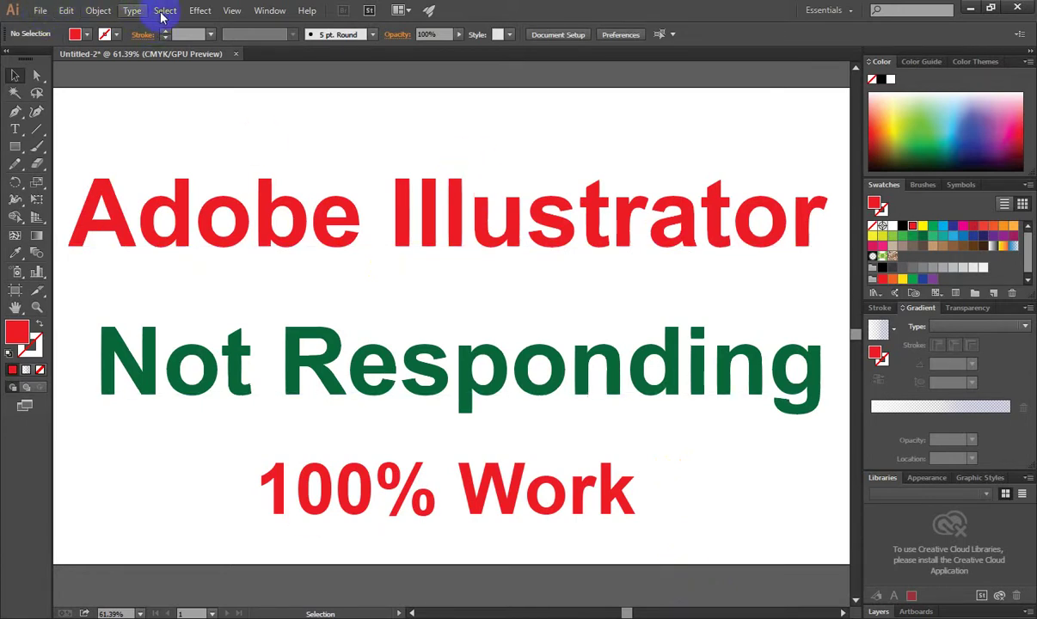
left_click(200, 158)
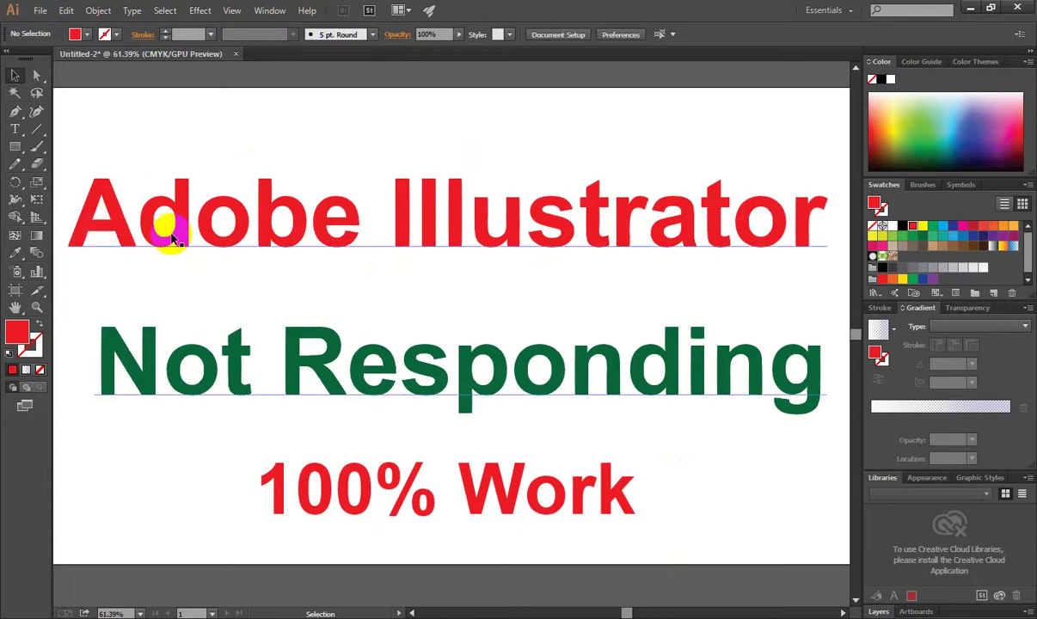
left_click(389, 402)
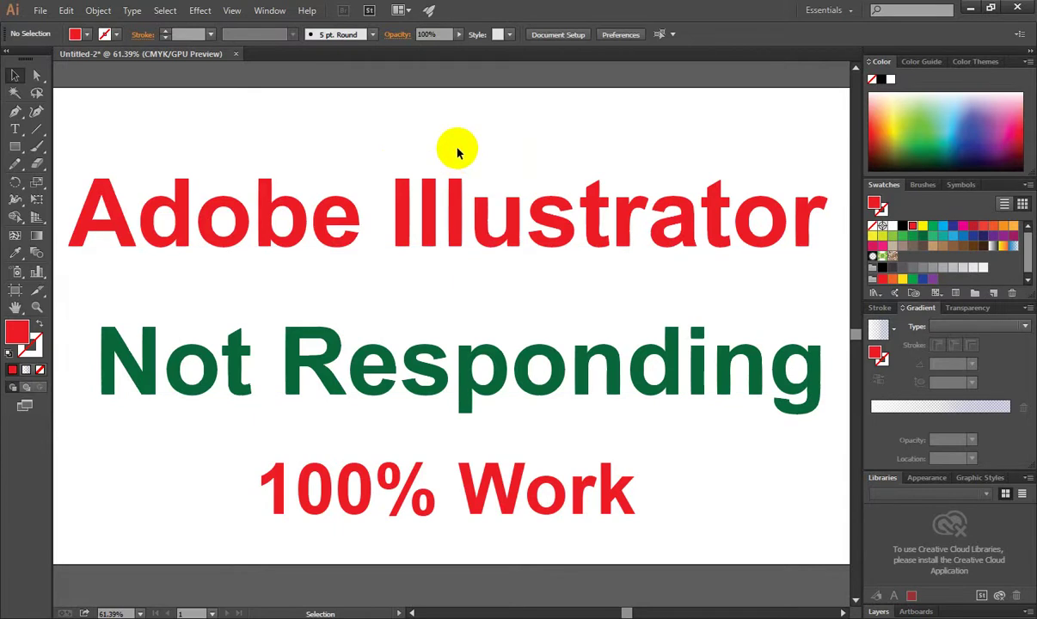
mouse_move(420, 117)
left_mouse_down()
mouse_move(537, 158)
mouse_move(522, 161)
left_mouse_up()
left_click_drag(444, 133, 498, 157)
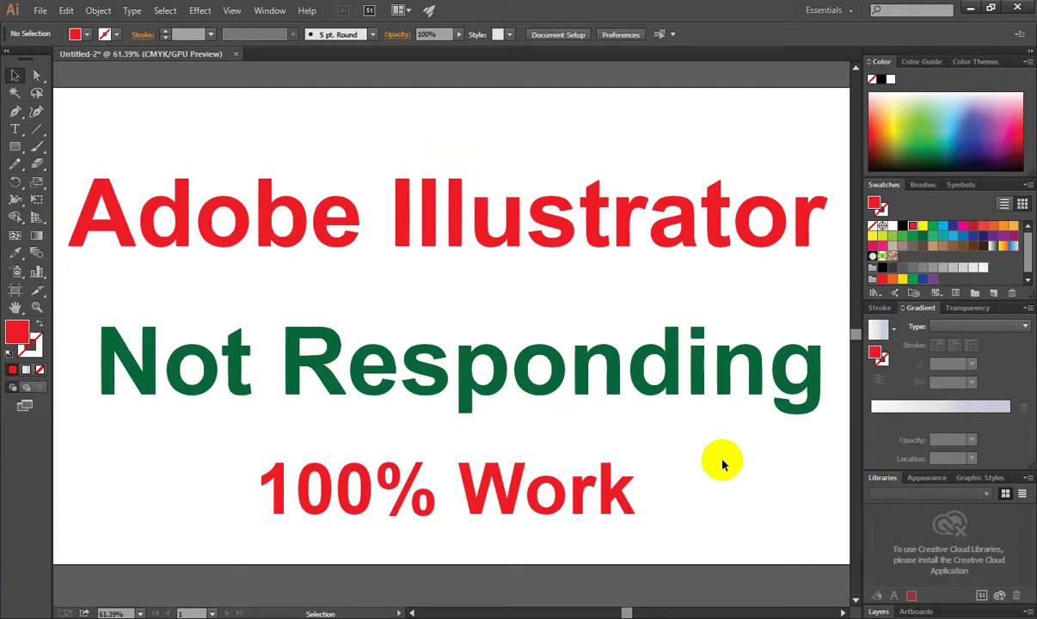
left_click(1025, 10)
- Decline saving the Illustrator document, then search 'services' from Start and launch Services
left_click(587, 337)
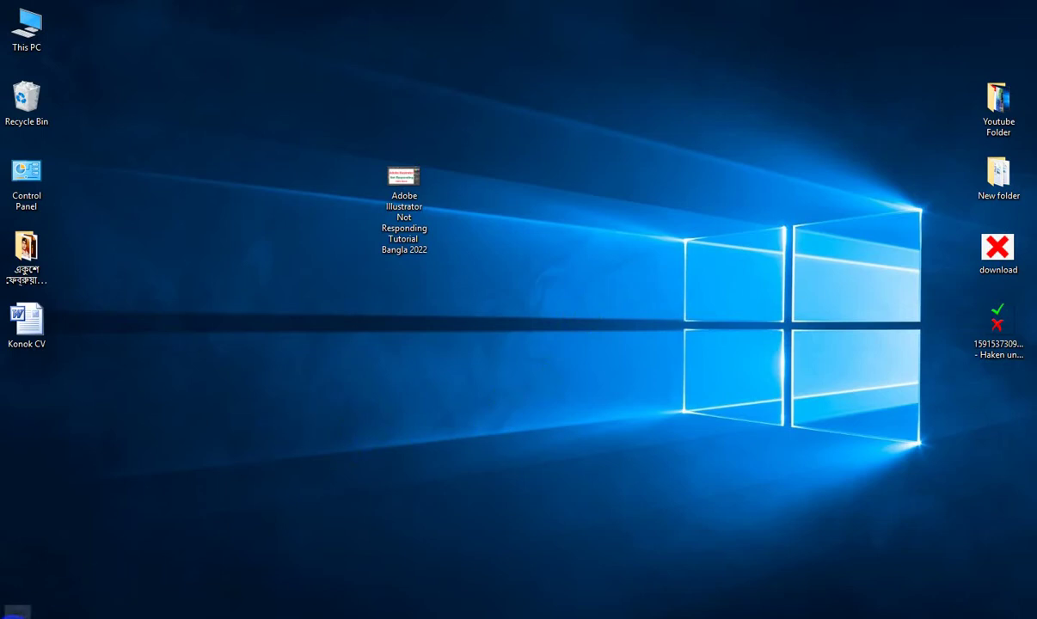
left_click(14, 613)
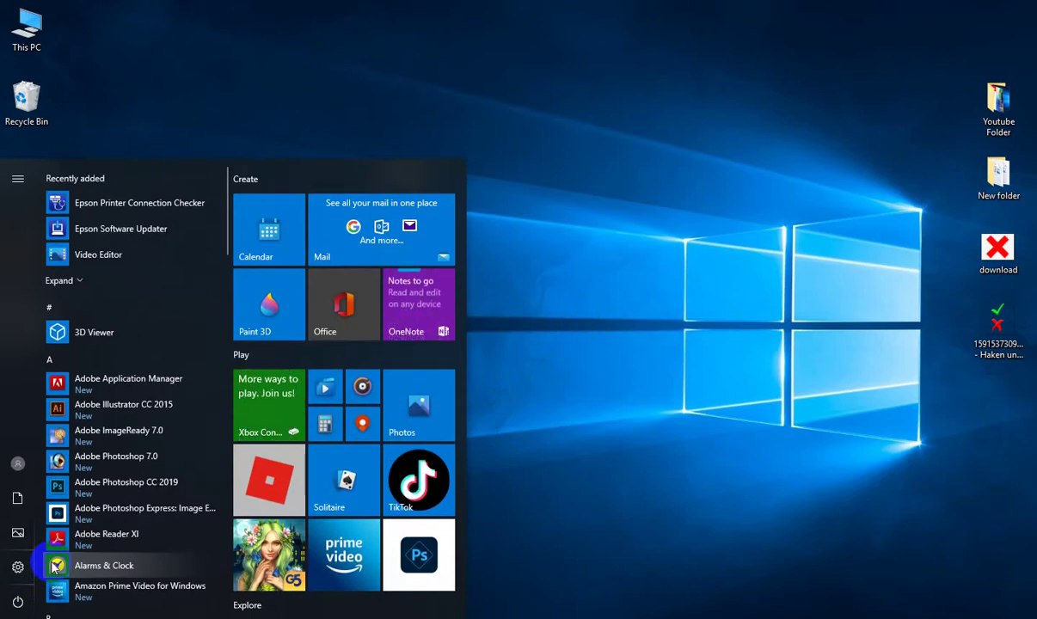
left_click(53, 566)
type("er")
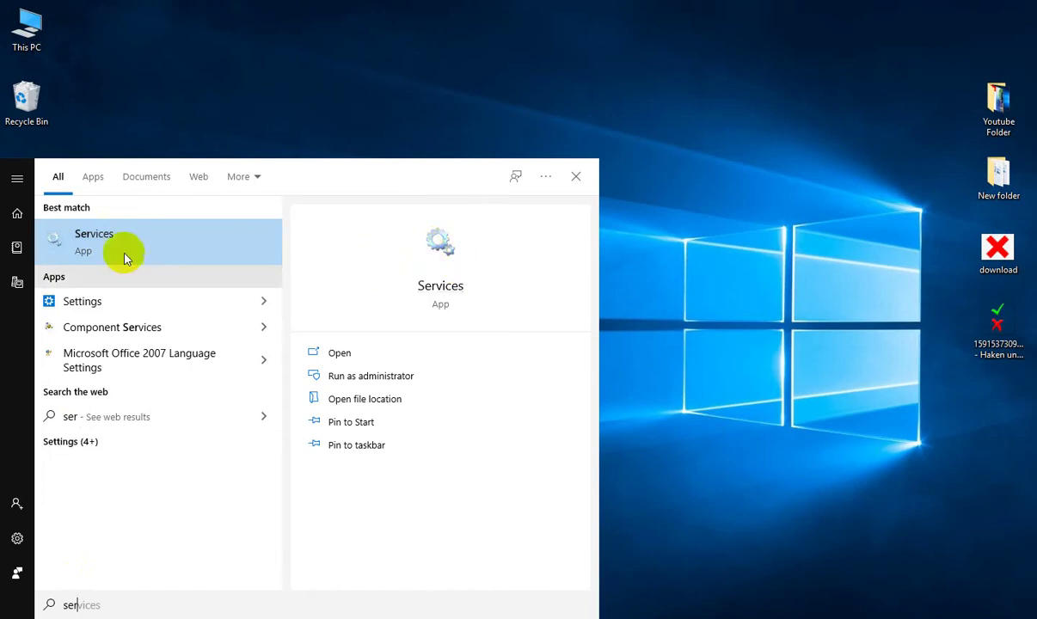
left_click(146, 245)
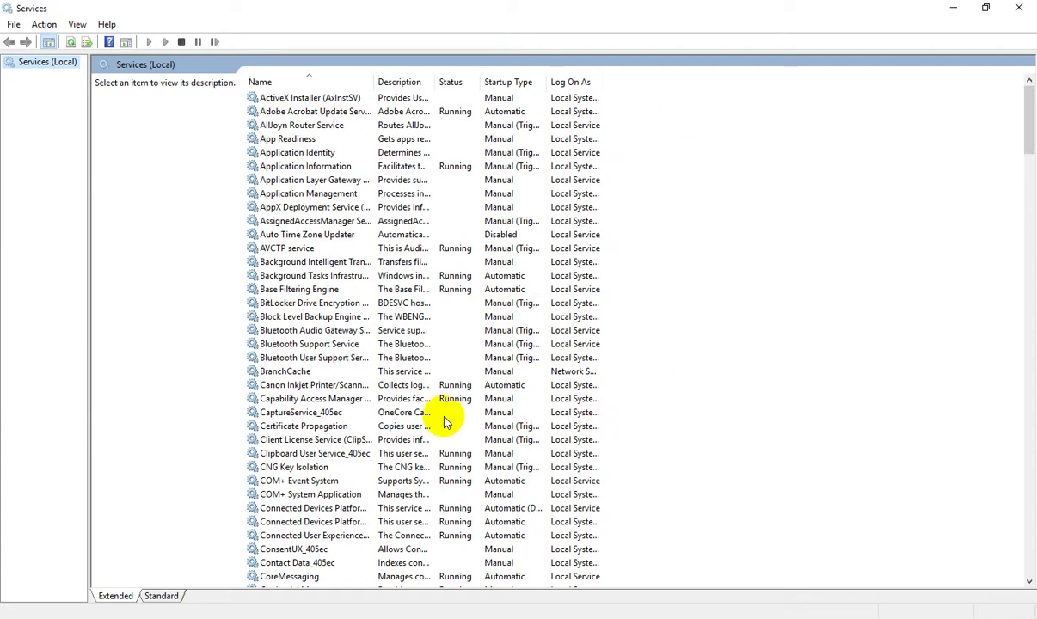
- Scroll down the services list to Print Spooler and select it
scroll(452, 416, "down", 3)
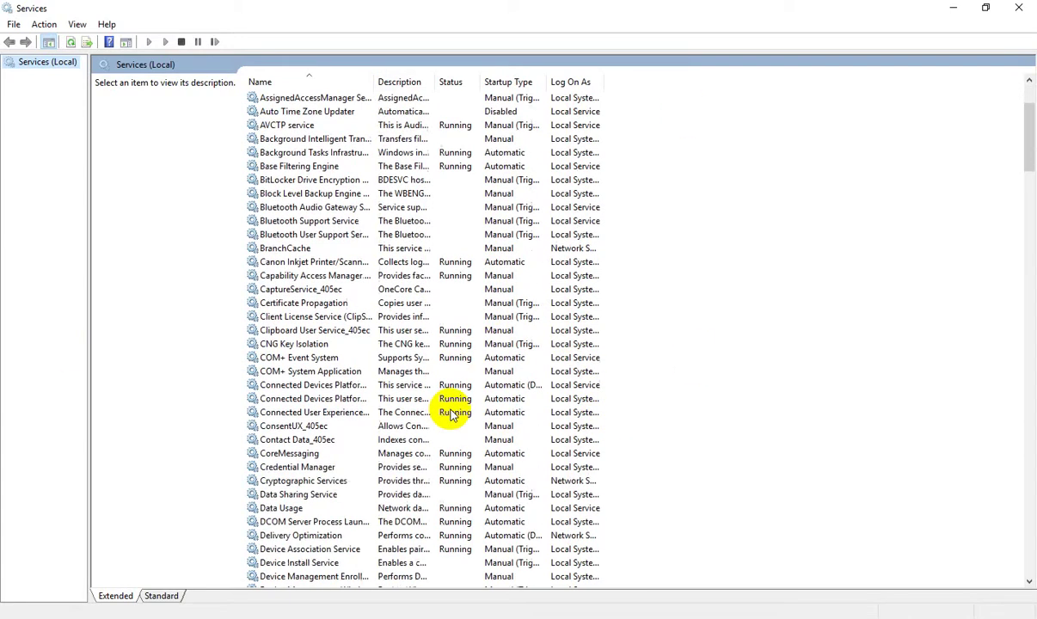
scroll(451, 415, "down", 3)
scroll(451, 415, "down", 2)
scroll(451, 415, "down", 3)
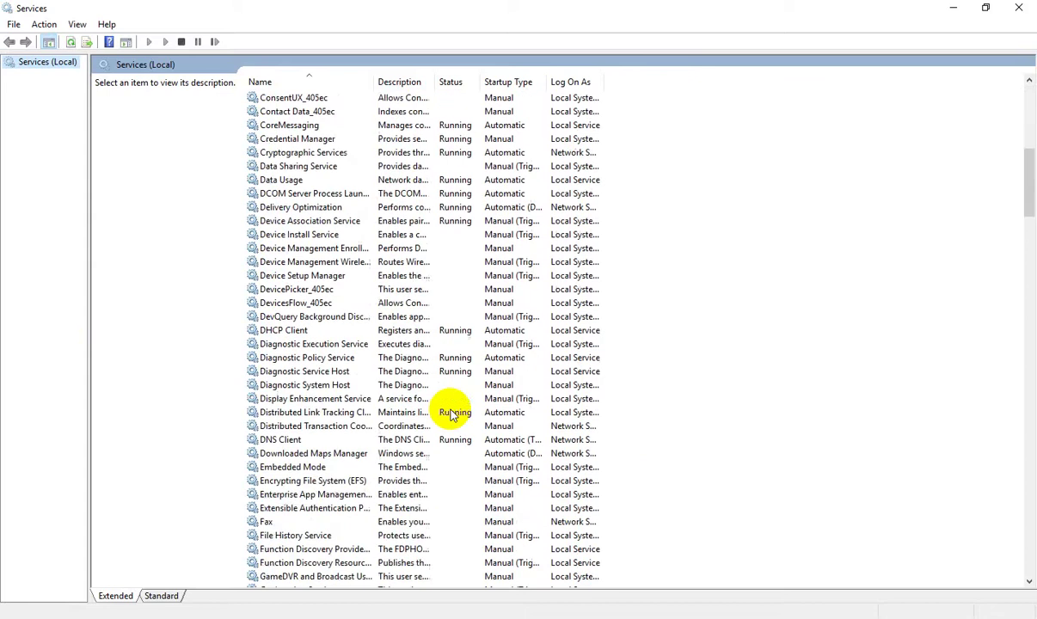
scroll(451, 415, "down", 2)
scroll(451, 415, "down", 1)
scroll(452, 416, "down", 4)
scroll(451, 416, "down", 1)
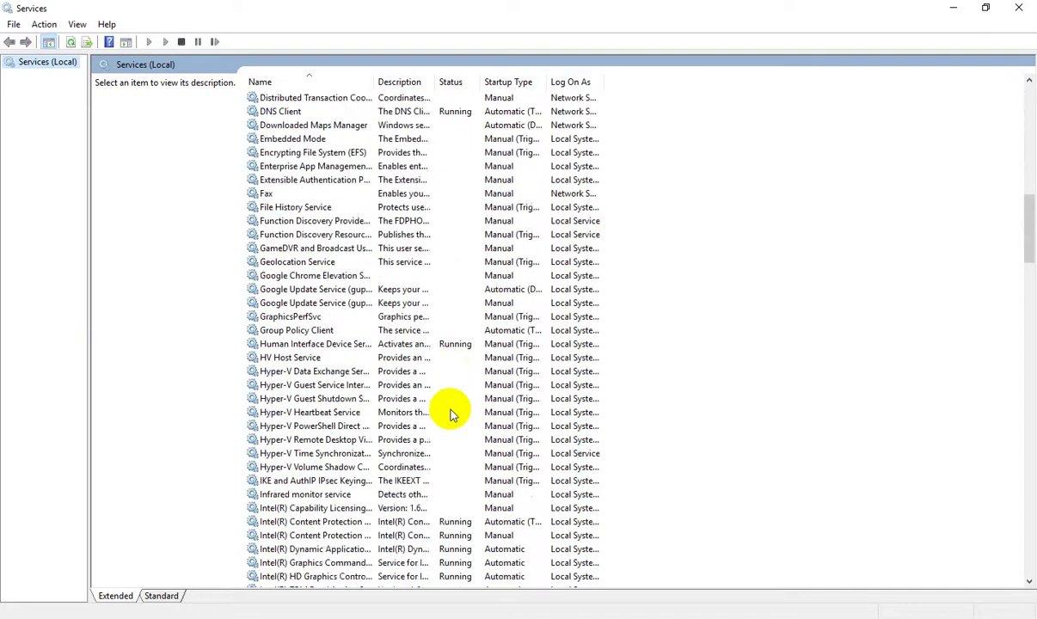
scroll(452, 415, "down", 3)
scroll(452, 415, "down", 2)
scroll(451, 415, "down", 2)
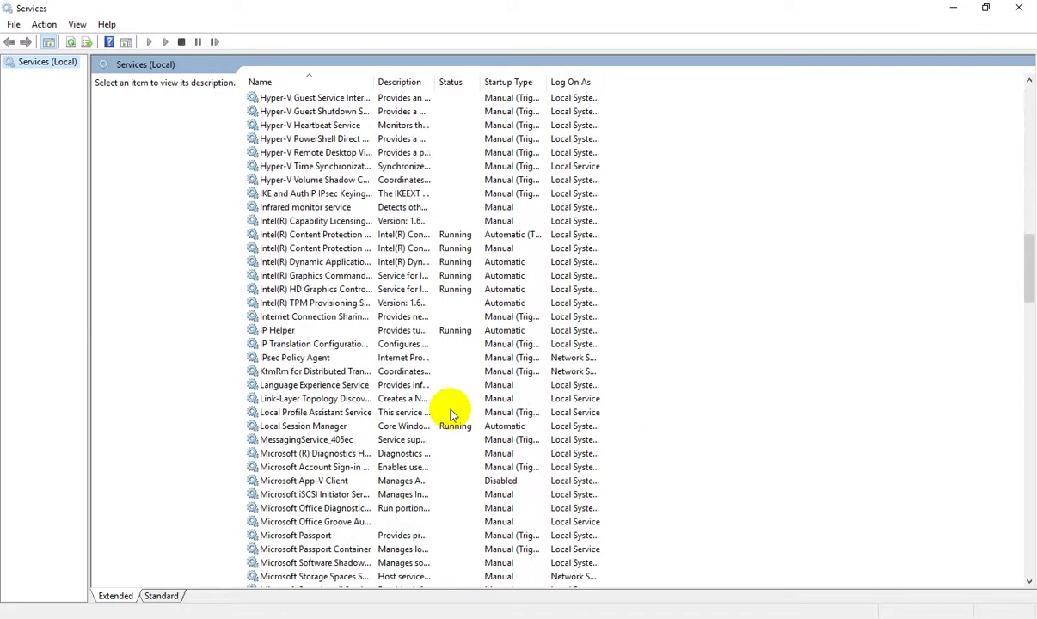
scroll(451, 415, "down", 3)
scroll(452, 415, "down", 1)
scroll(452, 415, "down", 2)
scroll(451, 415, "down", 2)
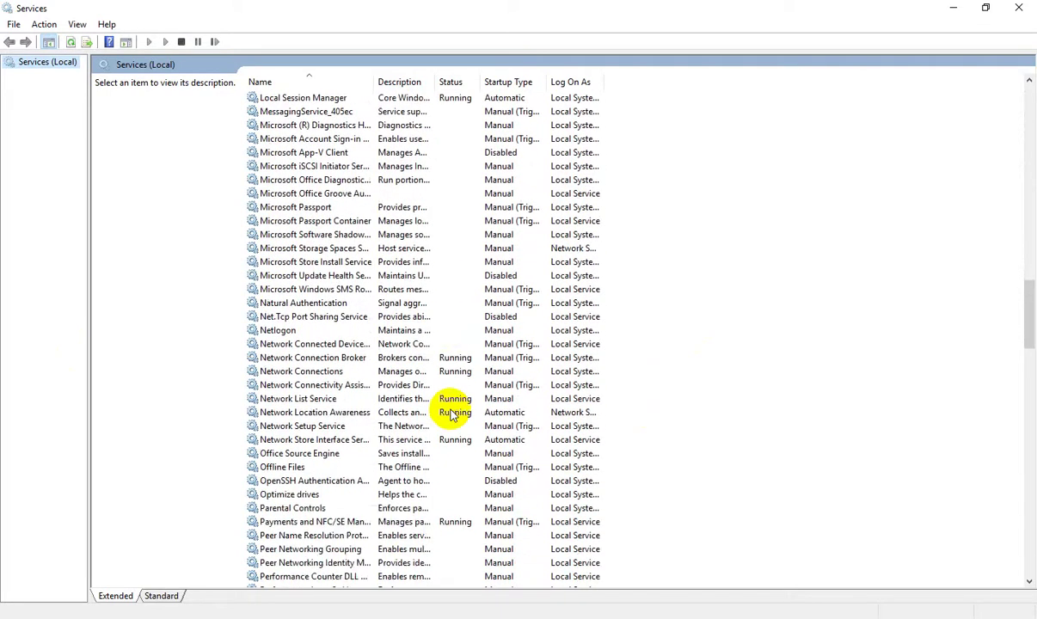
scroll(452, 415, "down", 2)
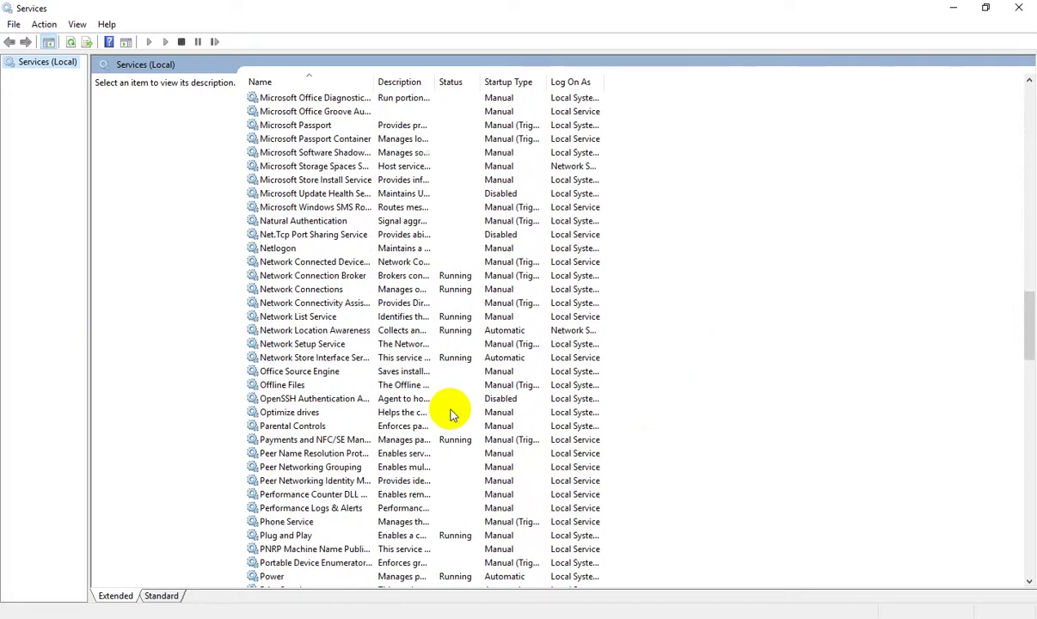
scroll(453, 415, "down", 2)
scroll(453, 415, "down", 1)
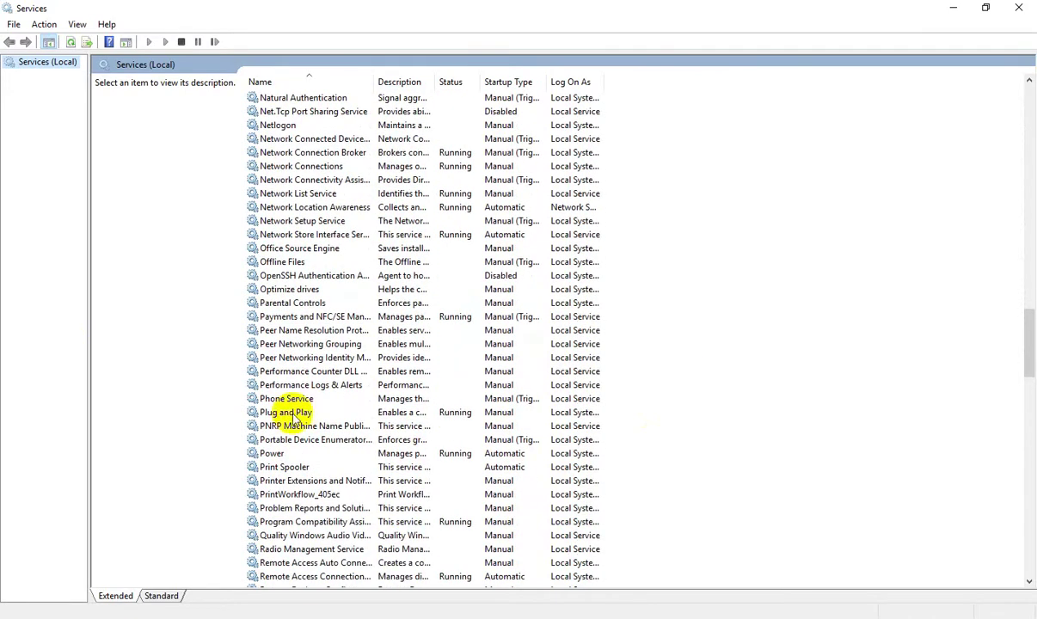
left_click(287, 469)
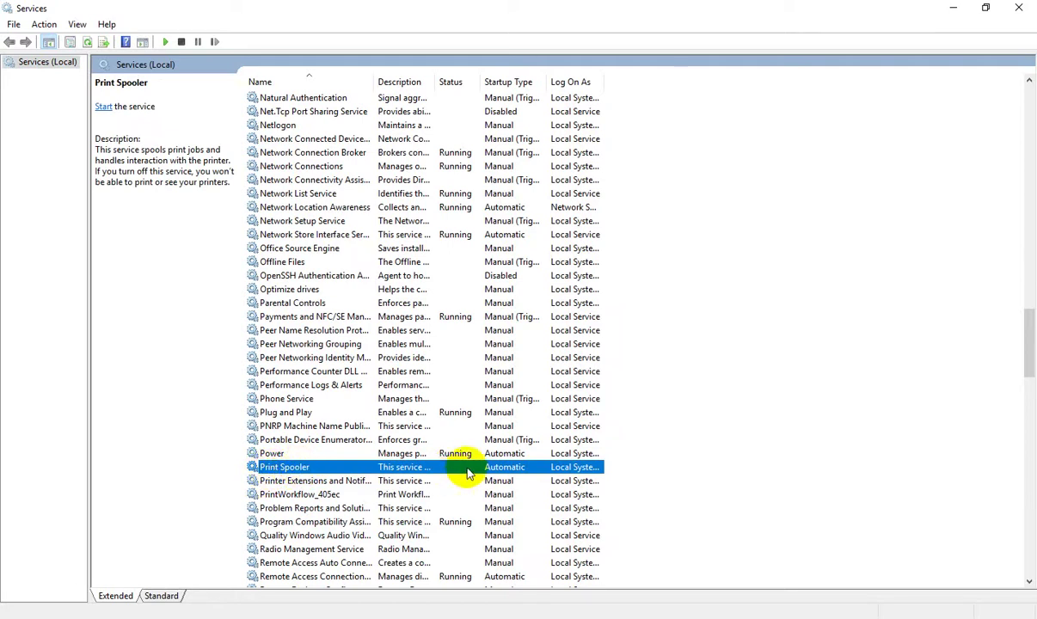
left_click(725, 452)
left_click(444, 471)
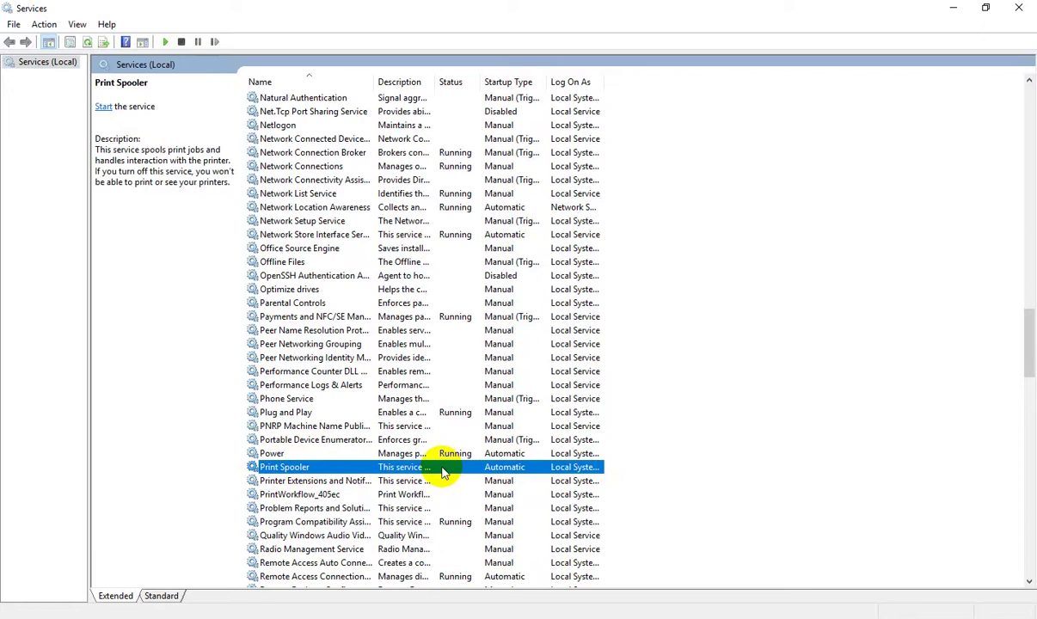
- Set Print Spooler's startup type to Disabled in its properties, then apply and confirm
double_click(444, 471)
left_click_drag(590, 154, 571, 163)
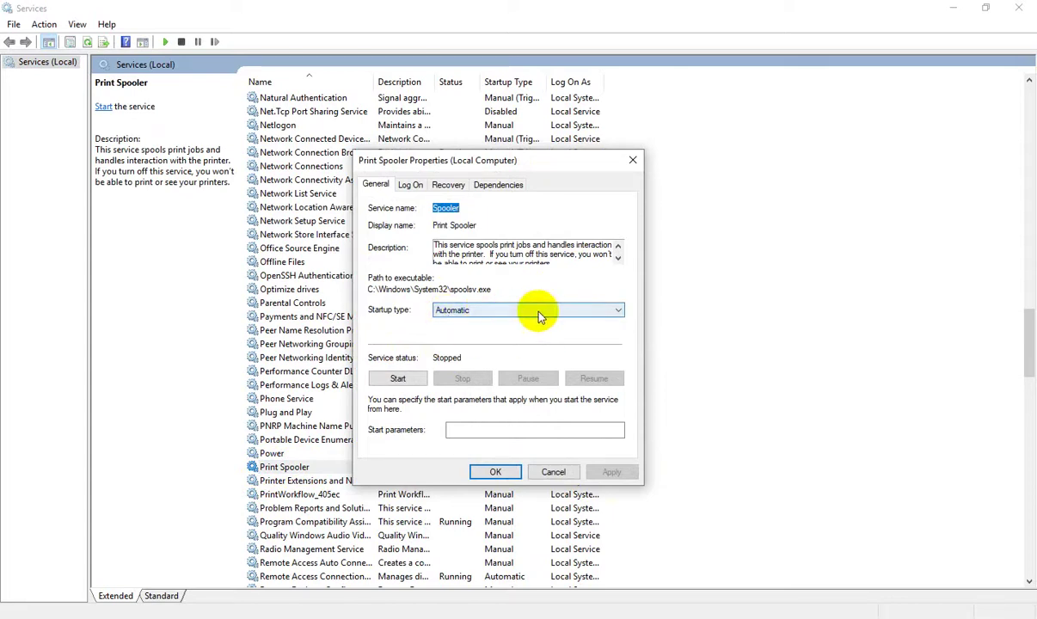
left_click(617, 311)
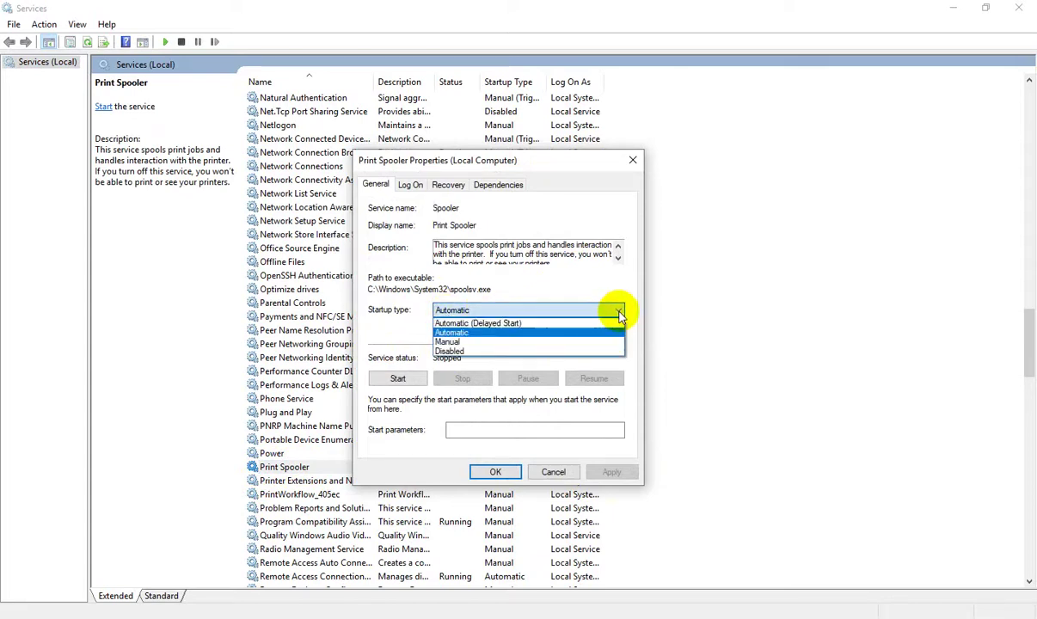
left_click(450, 351)
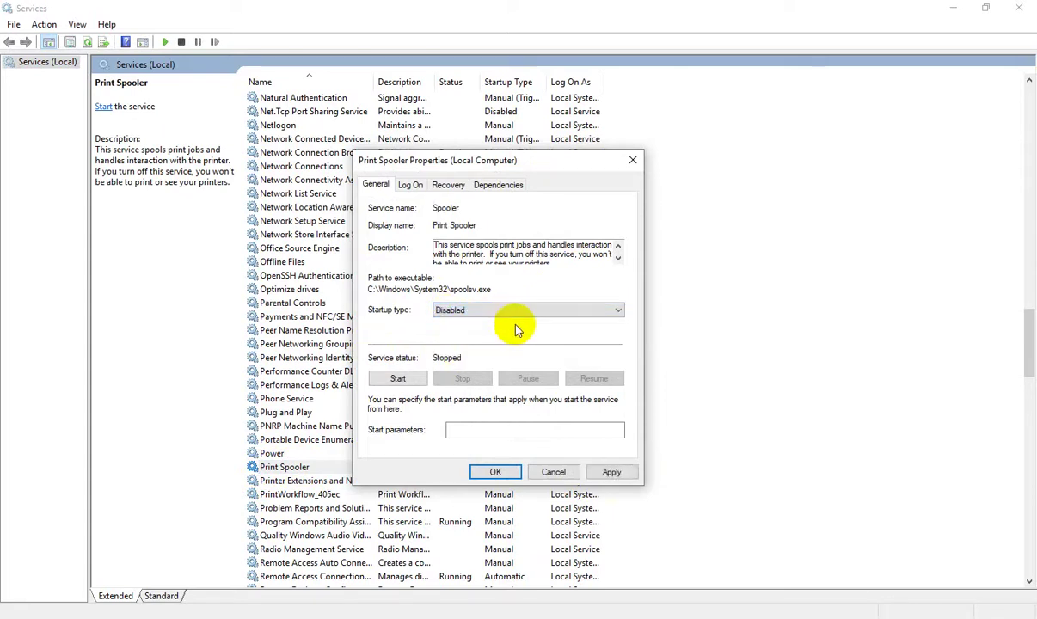
left_click(613, 474)
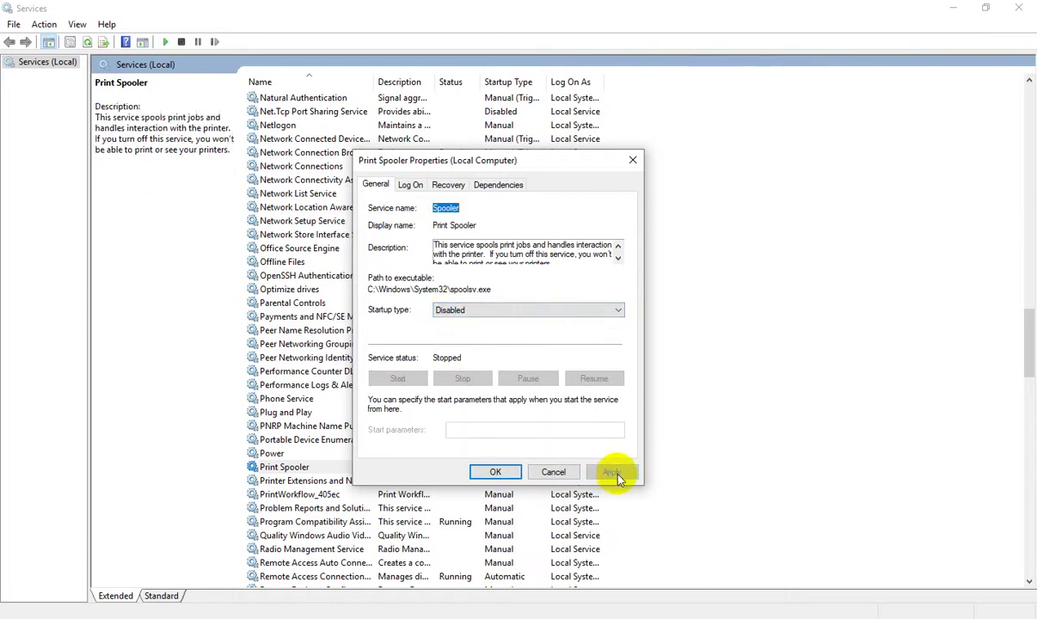
left_click(497, 472)
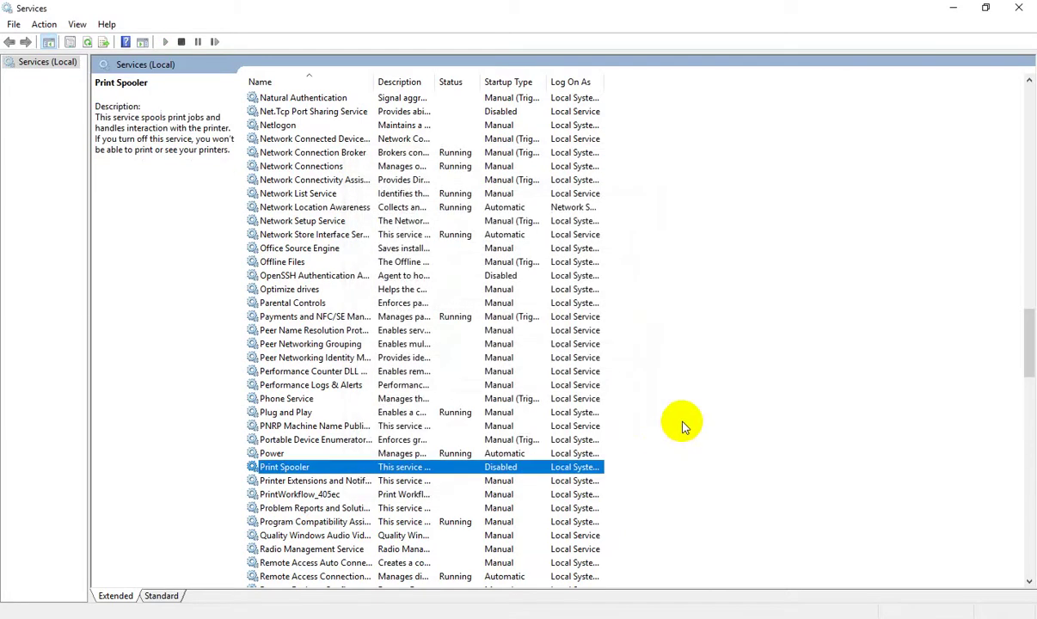
left_click(292, 469)
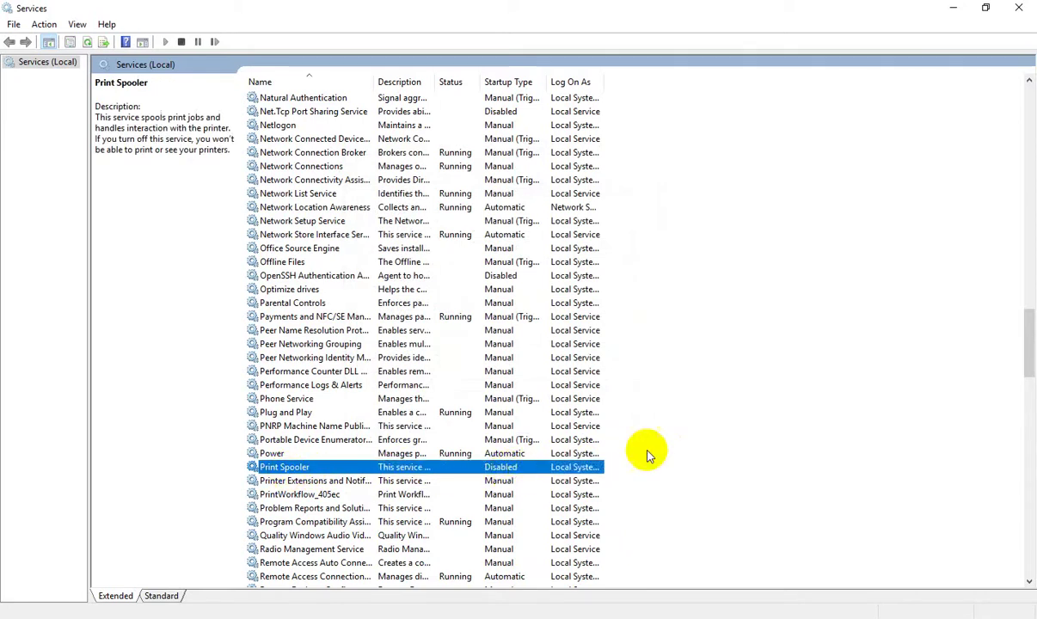
left_click(506, 472)
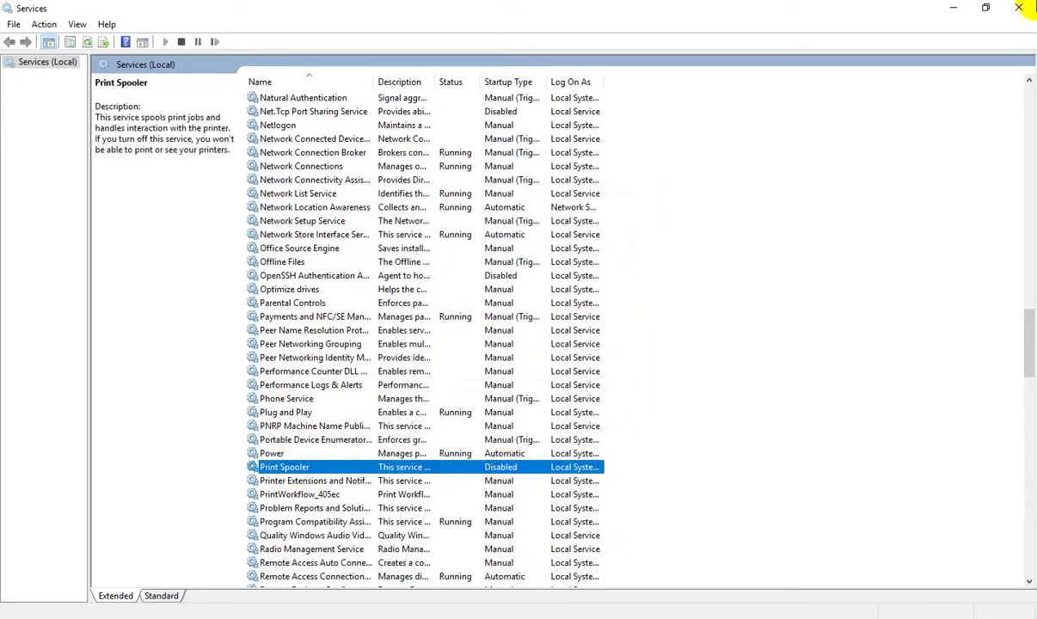
- Minimize the Services window and relaunch Adobe Illustrator from the taskbar
left_click(960, 10)
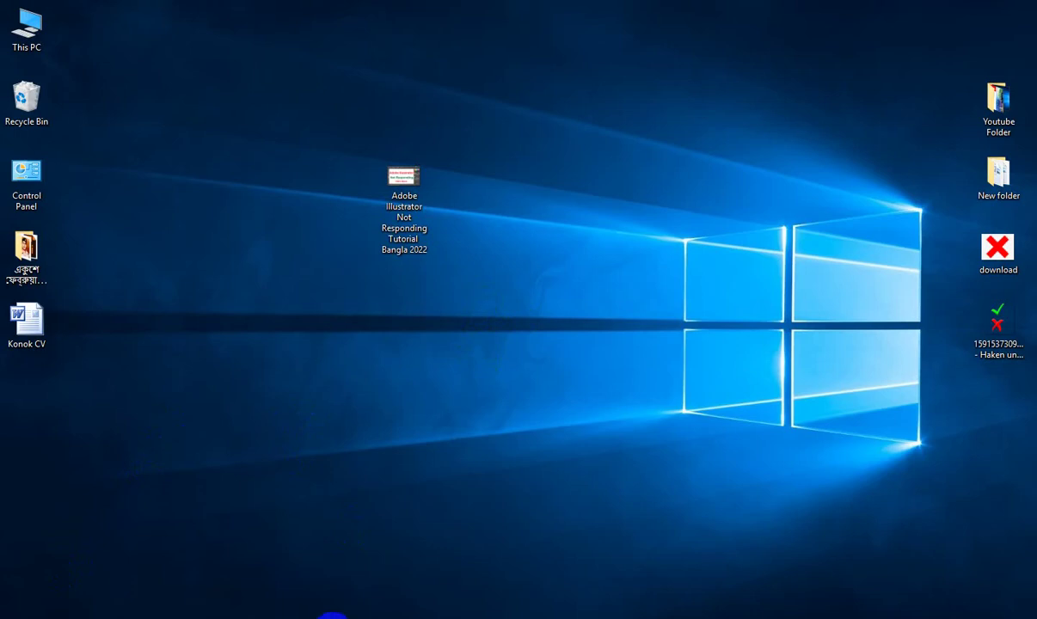
left_click(336, 613)
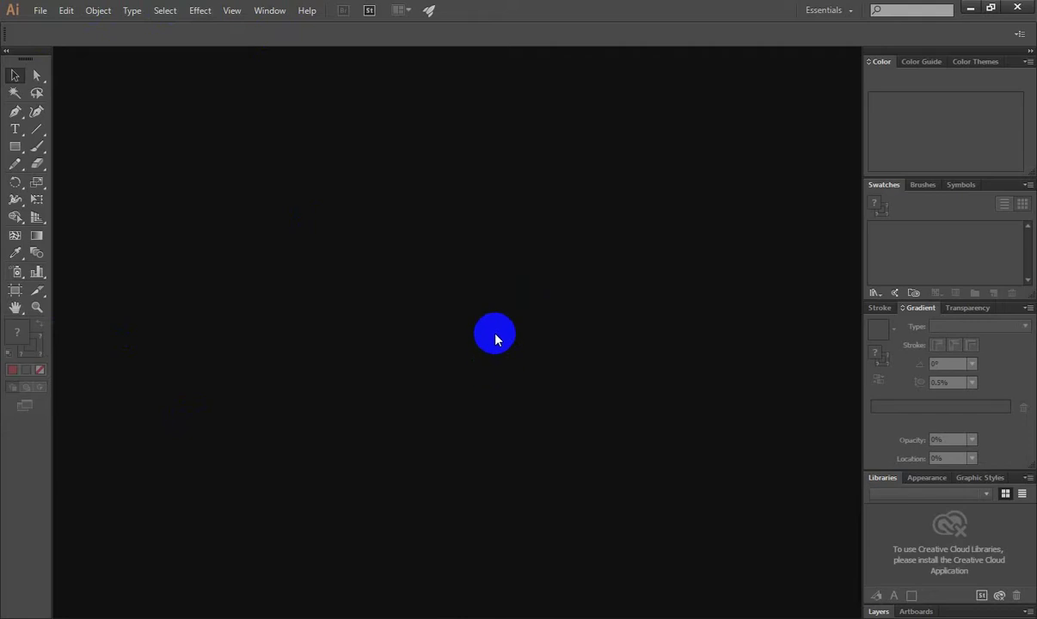
- Create a new Letter document in landscape orientation, 792 × 612 pt, through File > New
left_click(40, 11)
left_click(64, 27)
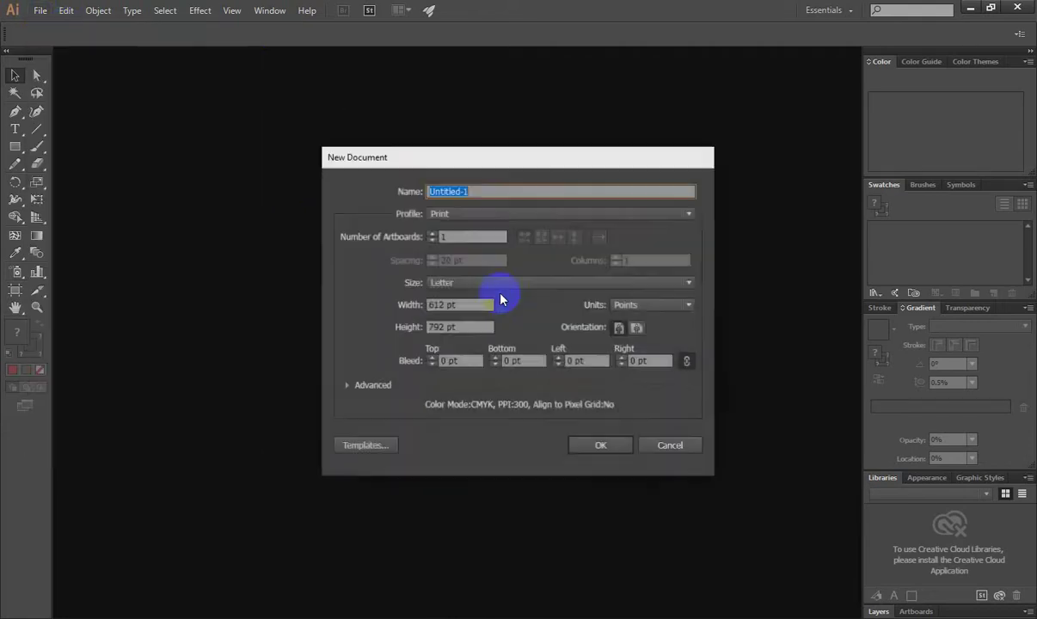
left_click(637, 327)
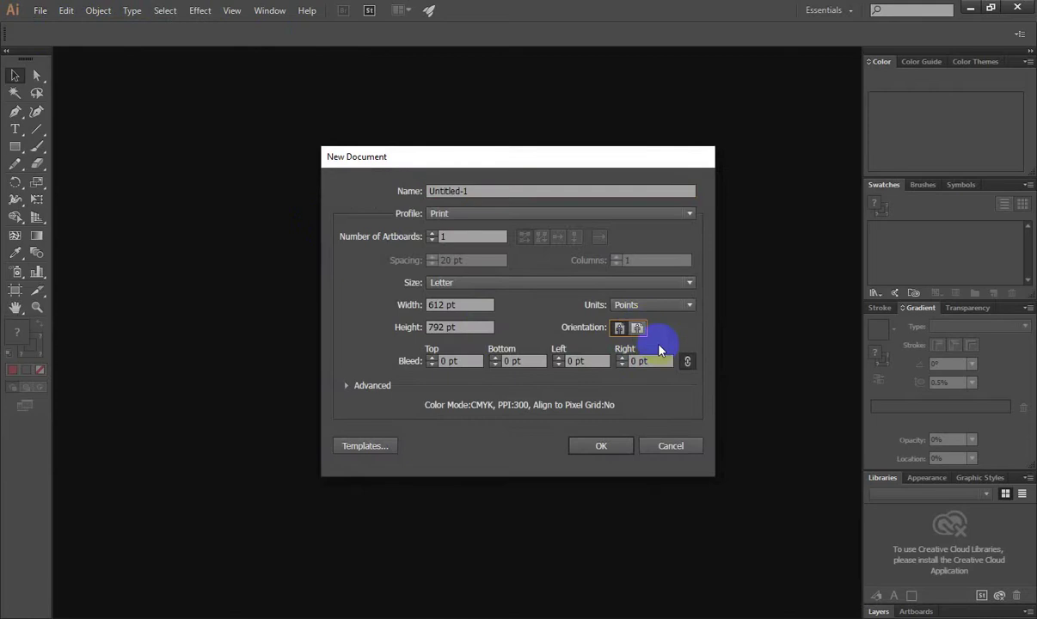
left_click(597, 443)
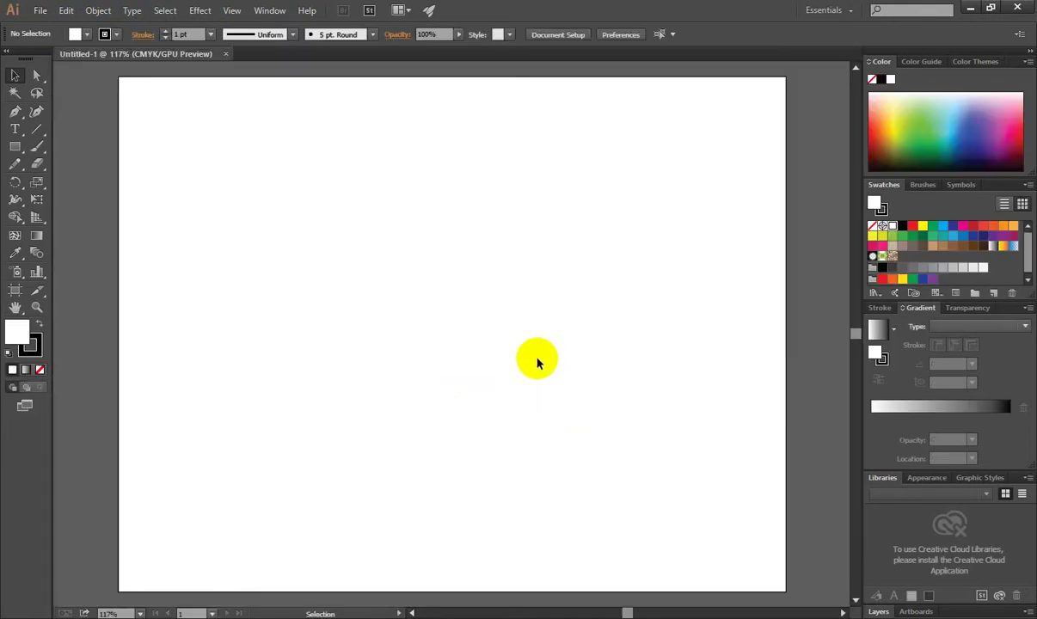